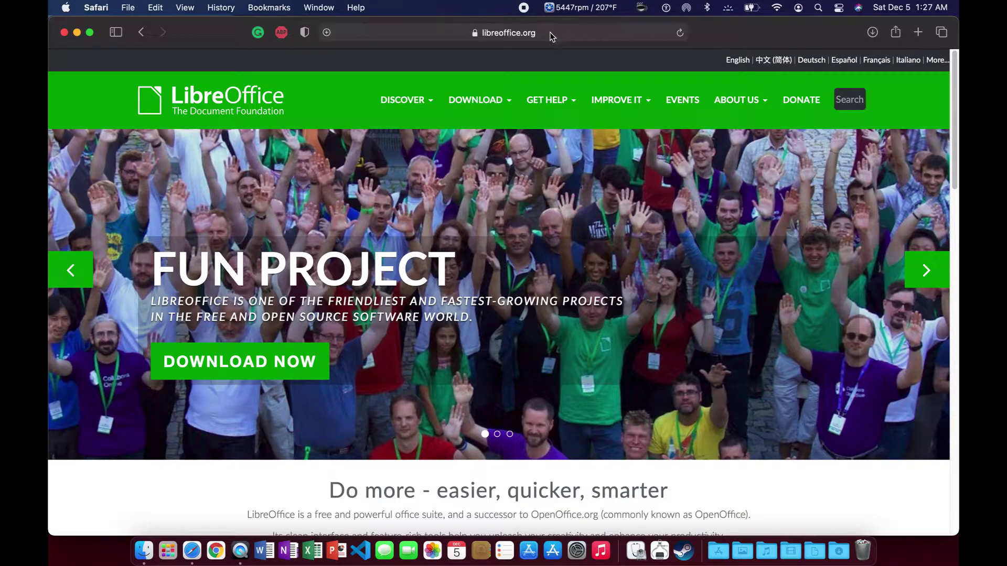
Download LibreOffice 7.0.3 for macOS (64-bit) from the LibreOffice website and allow downloads from that site
click(236, 365)
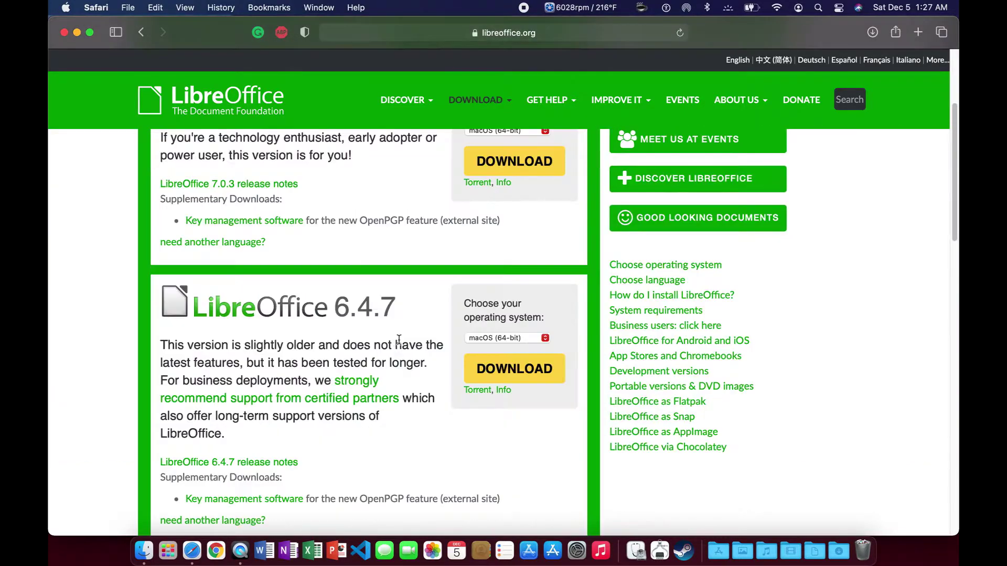
scroll(444, 318, up, 5)
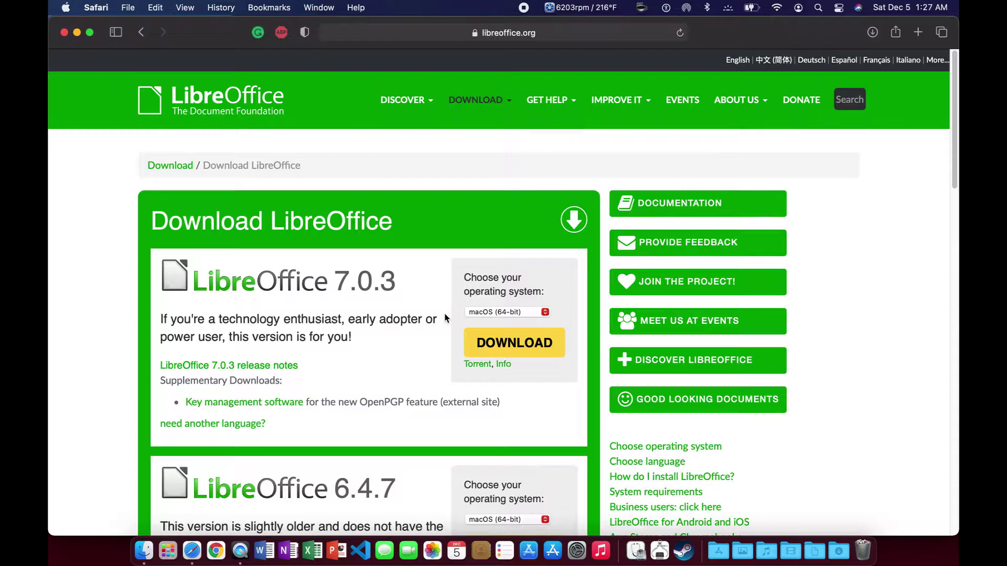
scroll(443, 313, down, 10)
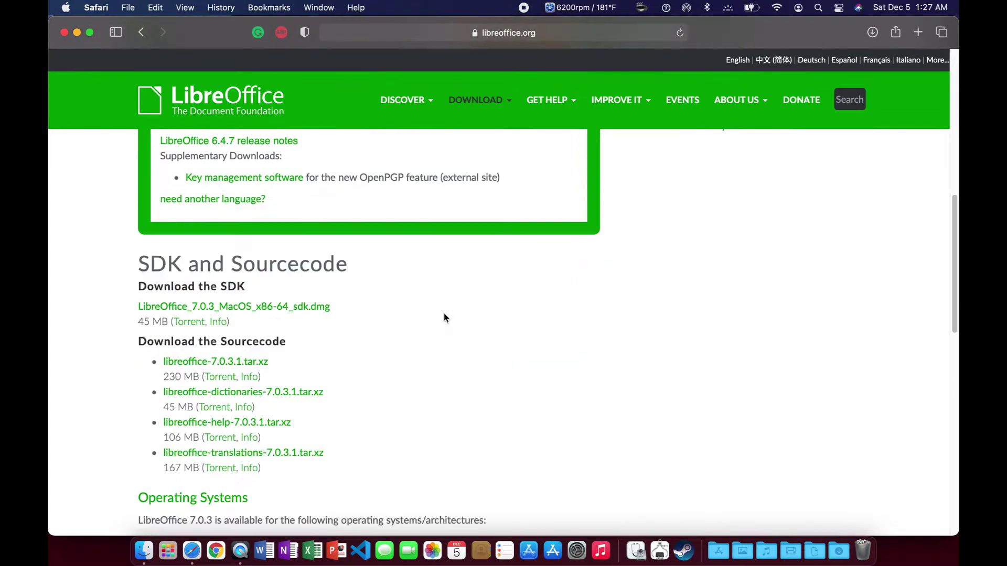
scroll(414, 301, up, 7)
scroll(388, 280, down, 5)
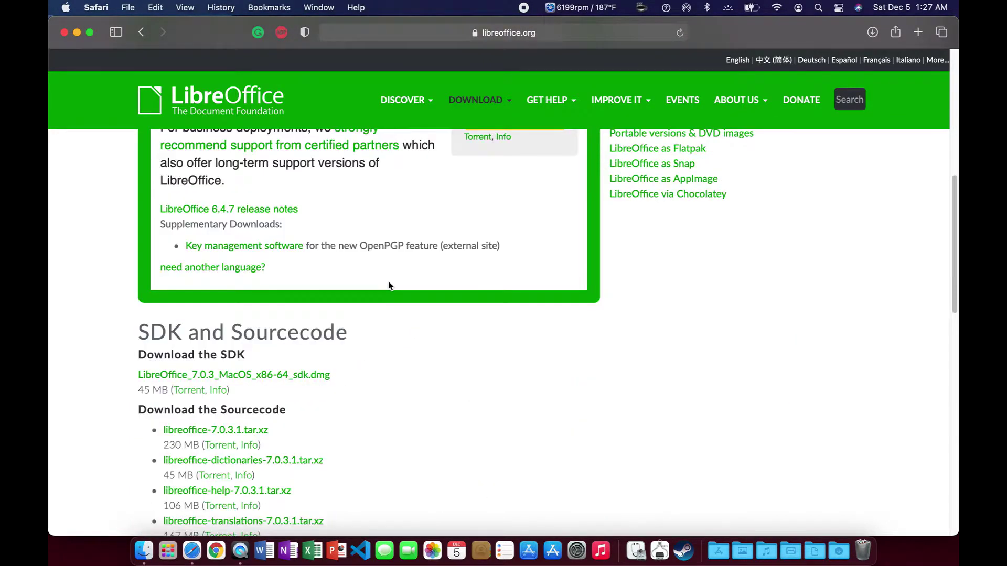
scroll(388, 281, up, 8)
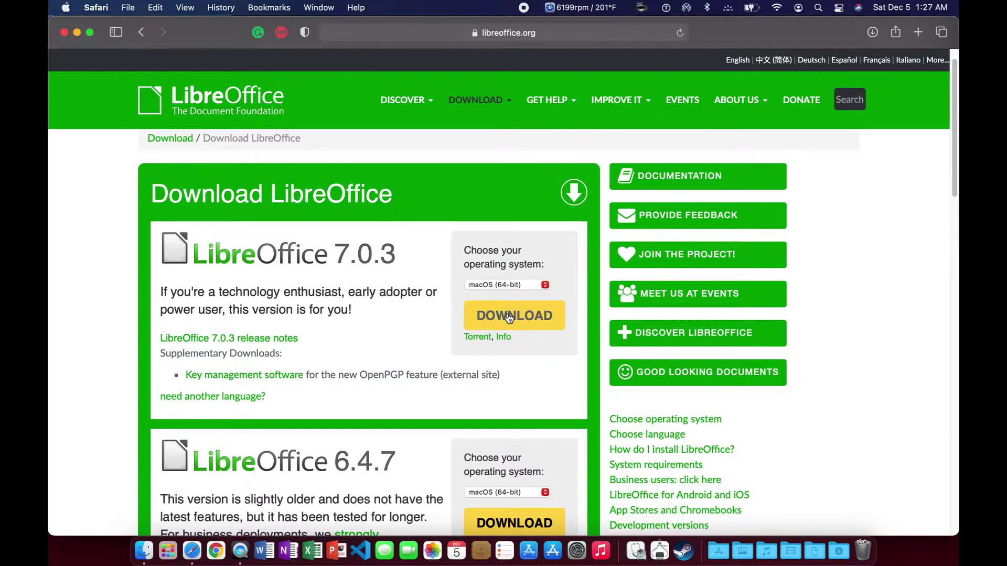
click(508, 317)
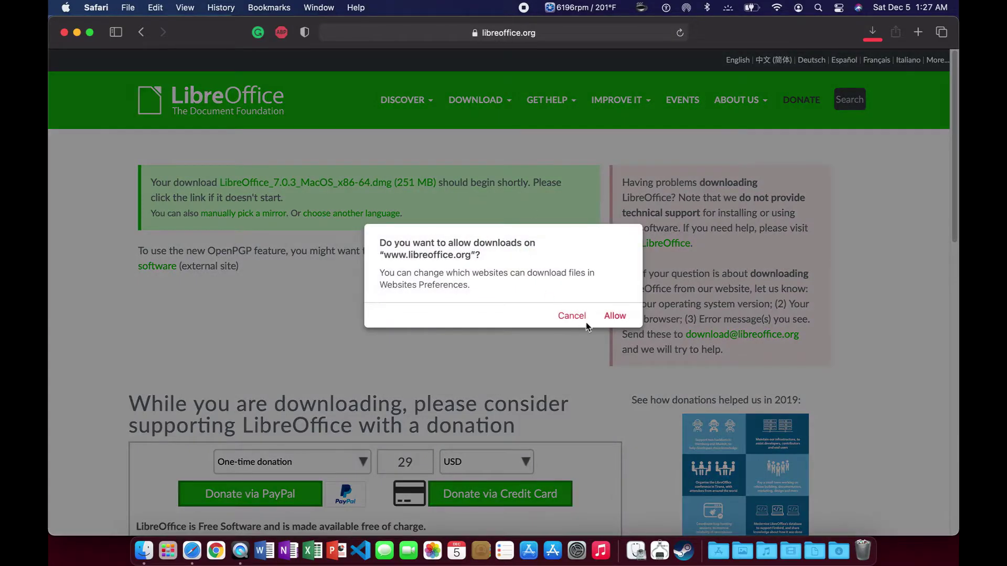
click(621, 316)
Check the LibreOffice download in the downloads list and quit the browser
click(839, 550)
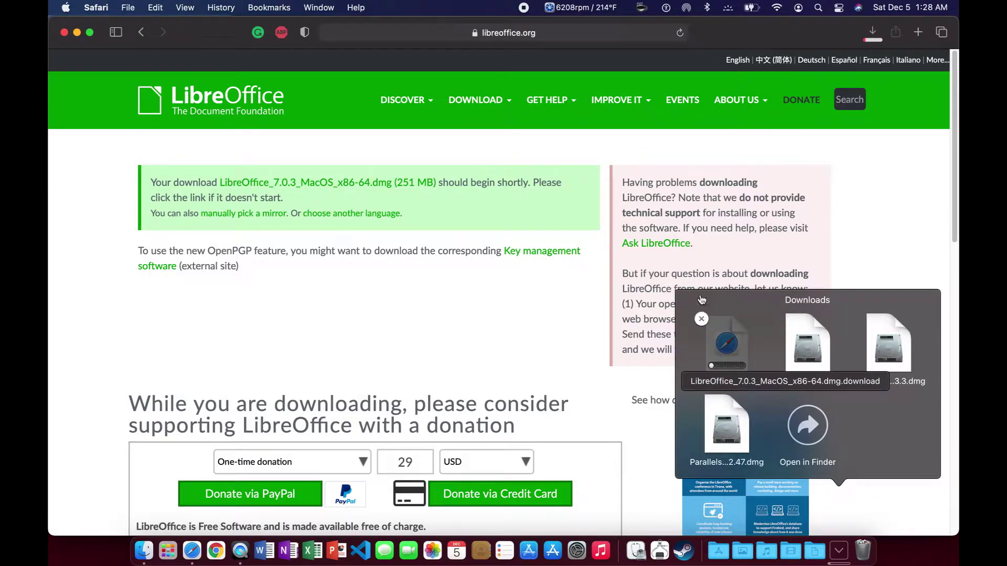
click(881, 194)
click(873, 32)
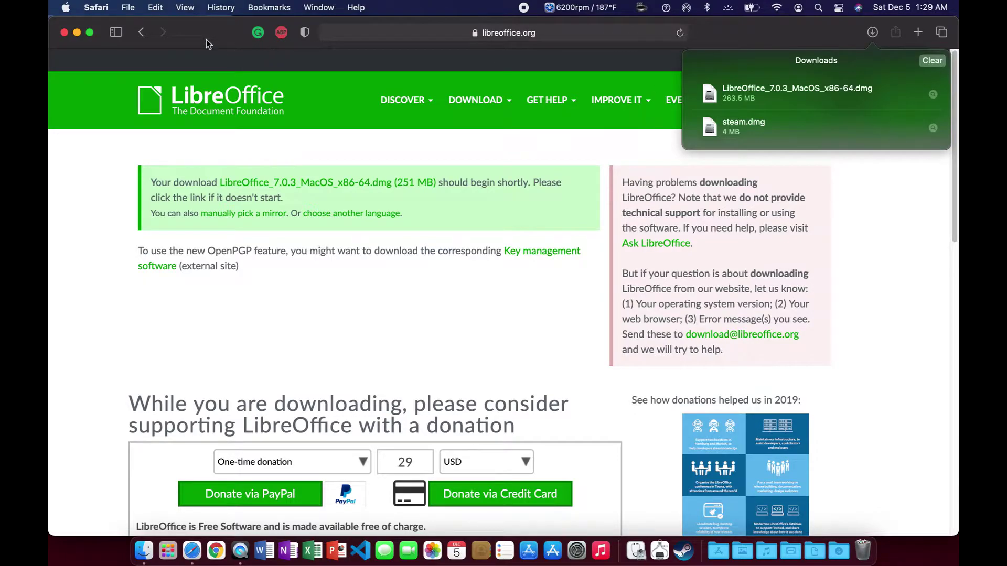
click(96, 8)
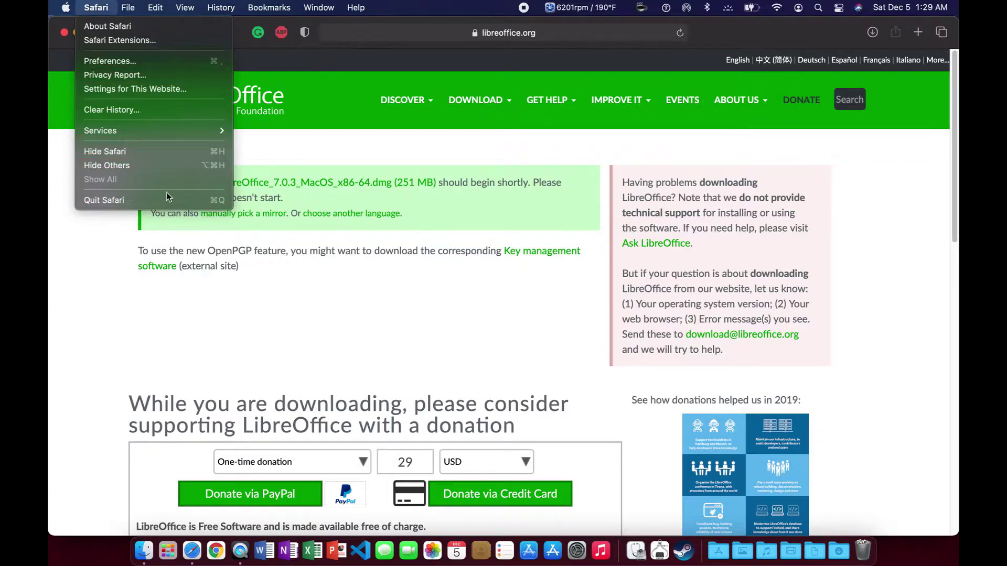
click(131, 200)
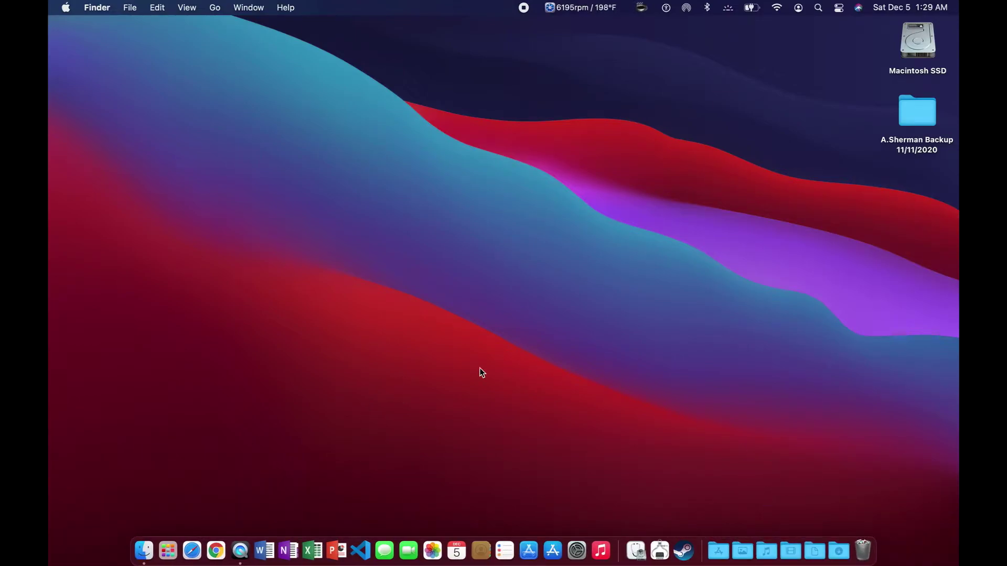
Open the Downloads folder in Finder and mount the LibreOffice 7.0.3 disk image
click(144, 543)
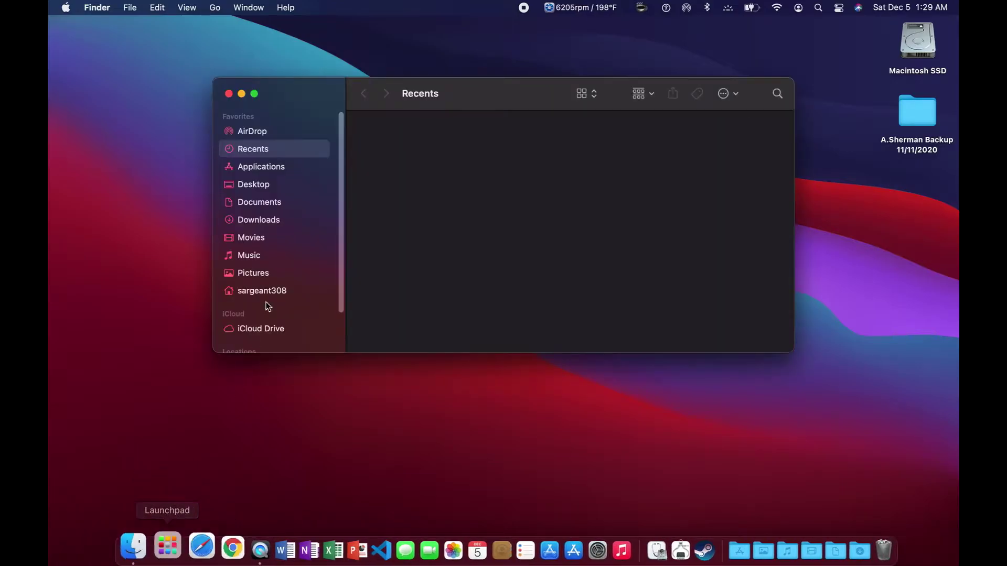
click(273, 221)
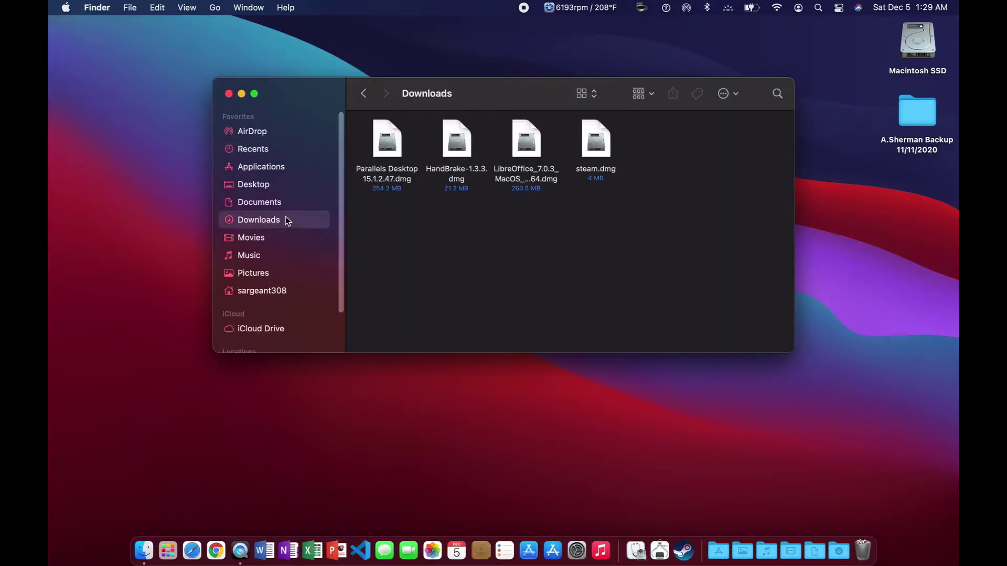
mouse_move(284, 218)
mouse_down()
mouse_move(446, 270)
mouse_move(758, 546)
mouse_move(741, 557)
mouse_move(750, 553)
mouse_move(375, 344)
mouse_move(273, 220)
mouse_up()
double_click(526, 157)
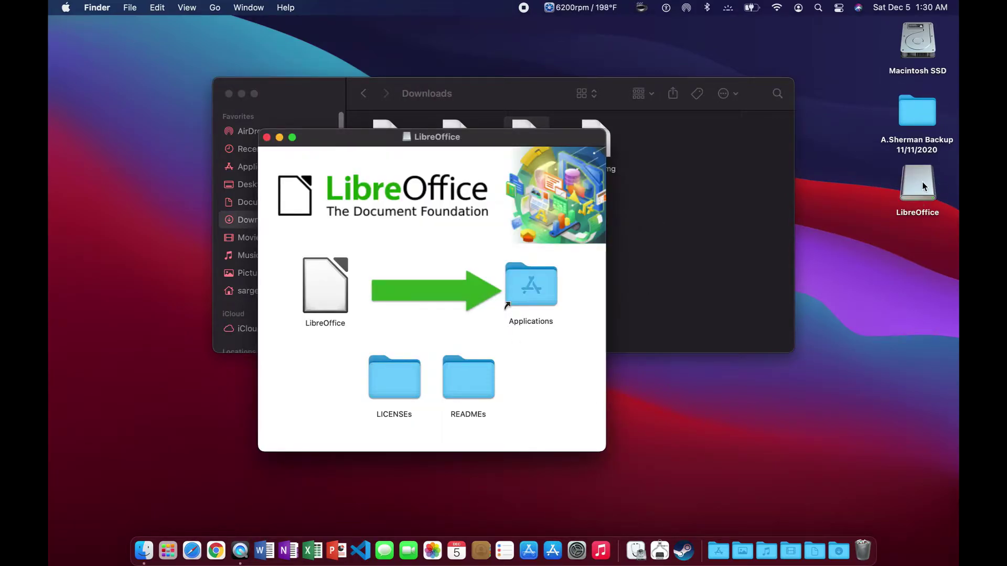
Install LibreOffice by copying it from the mounted disk image into the Applications folder
mouse_move(922, 181)
mouse_down()
mouse_move(866, 540)
mouse_move(919, 178)
mouse_up()
click(874, 267)
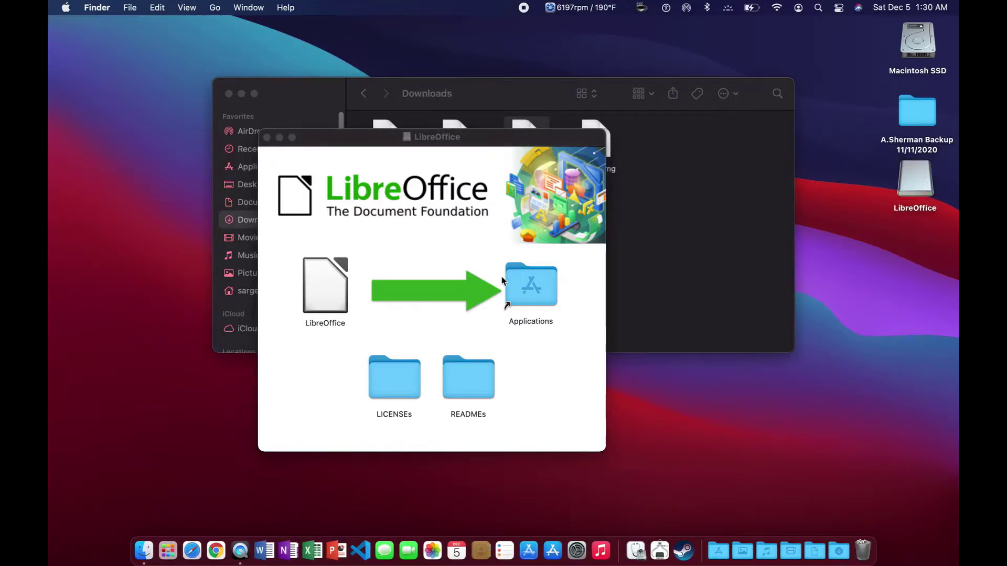
click(327, 288)
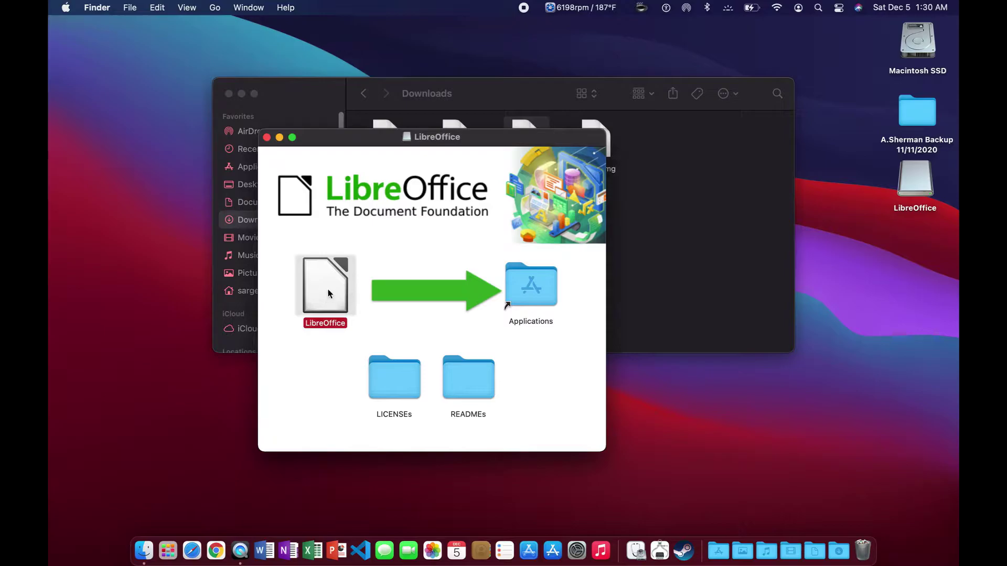
drag(325, 287, 528, 282)
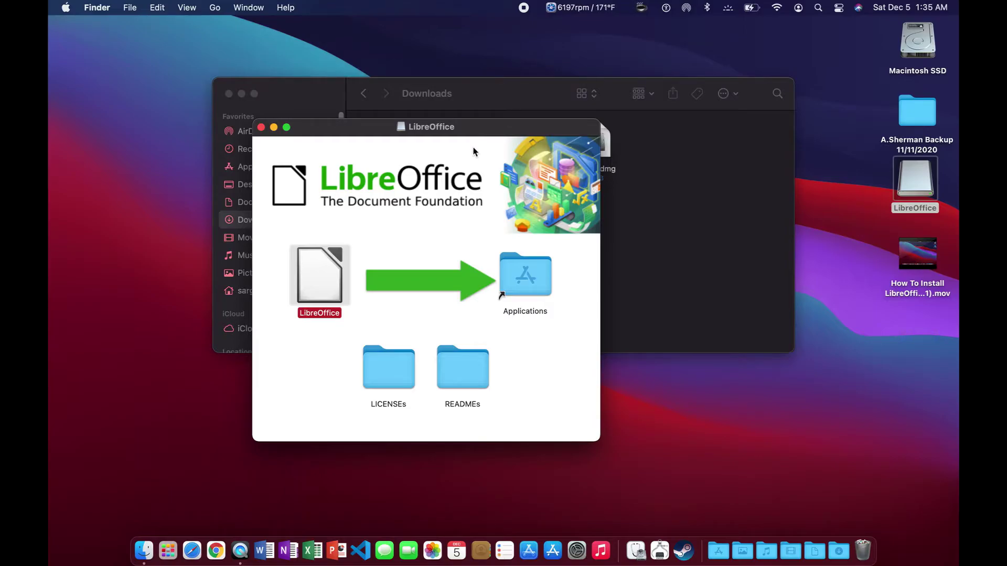
Look inside the disk image's LICENSEs and READMEs folders and close each one
double_click(401, 377)
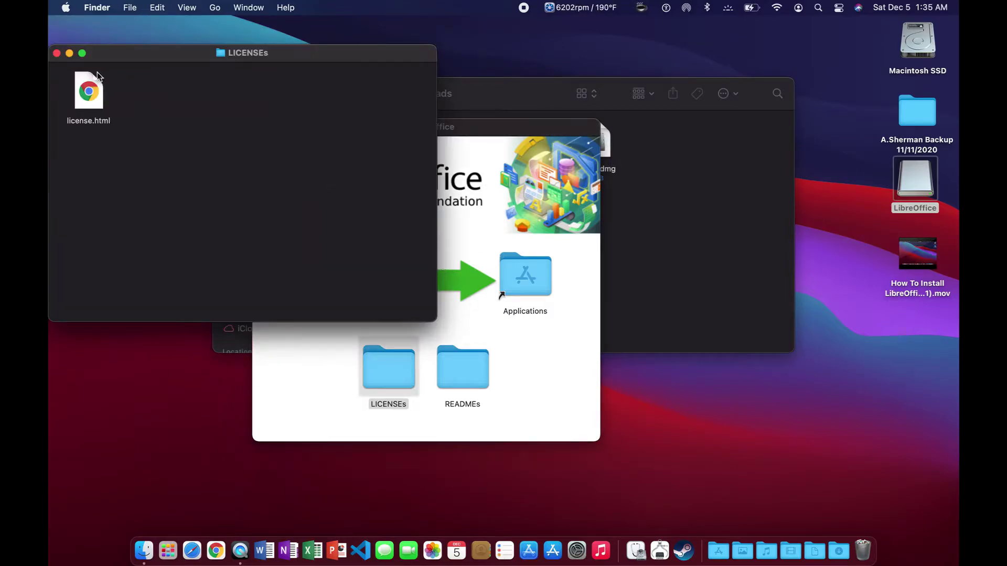
click(57, 53)
double_click(450, 368)
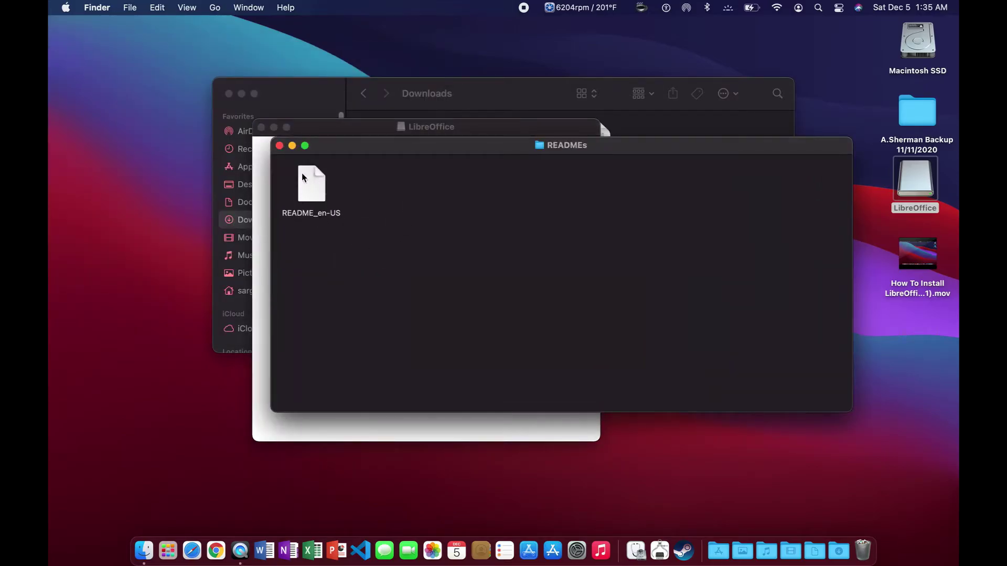
click(279, 145)
Close the installer and Downloads windows and eject the LibreOffice disk image
click(260, 127)
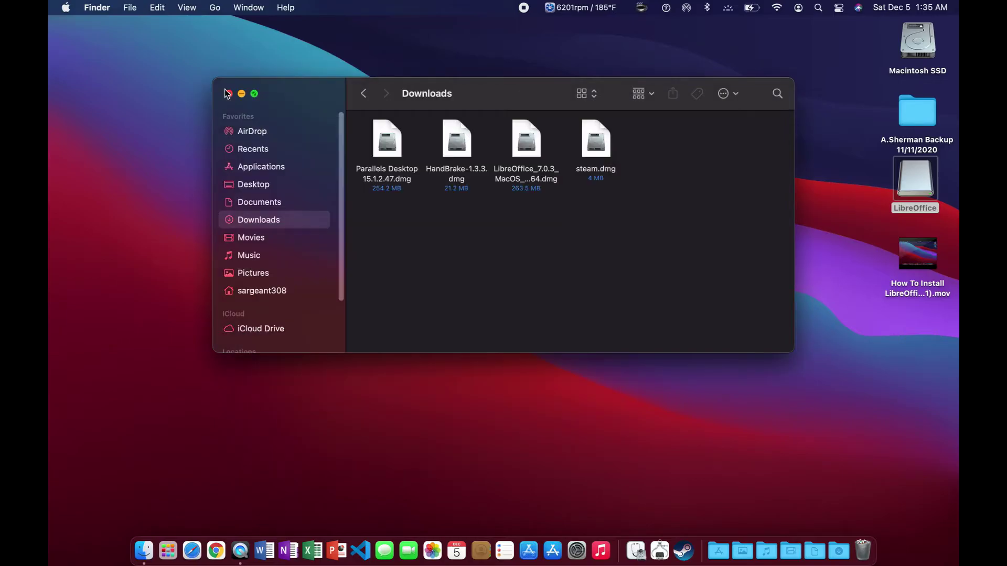
click(228, 93)
drag(909, 201, 863, 551)
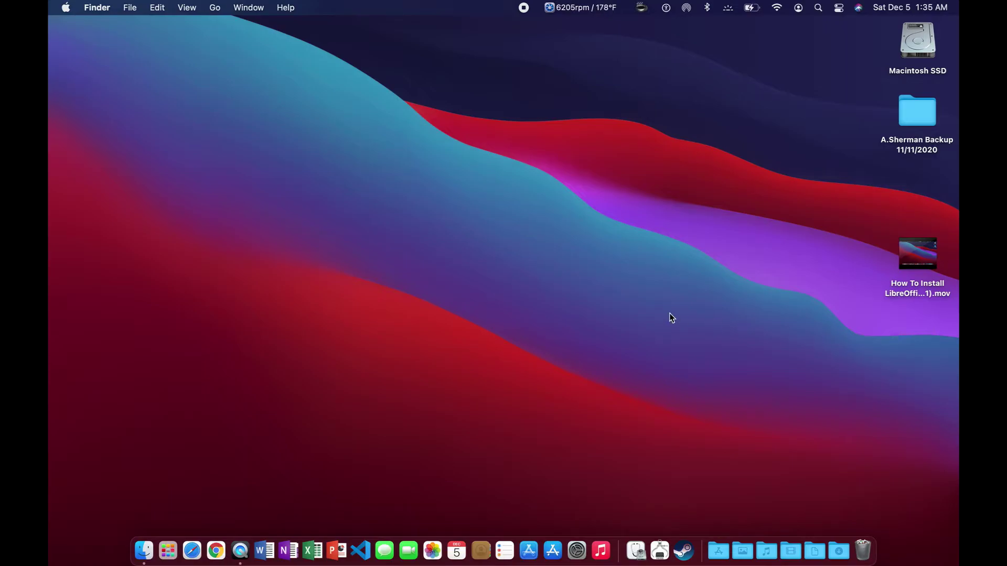
Launch LibreOffice from Launchpad and approve opening the app downloaded from the Internet
key(F4)
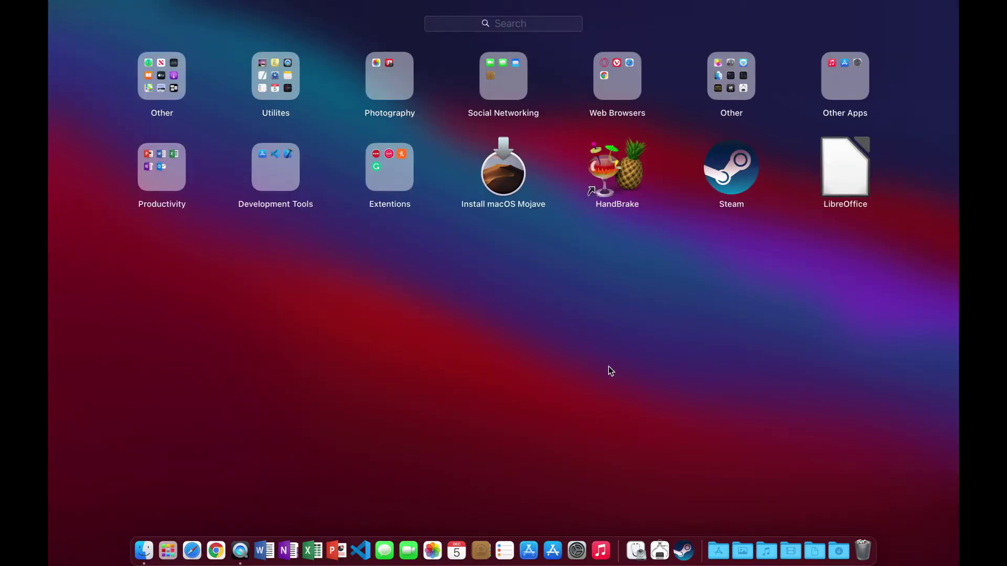
click(537, 397)
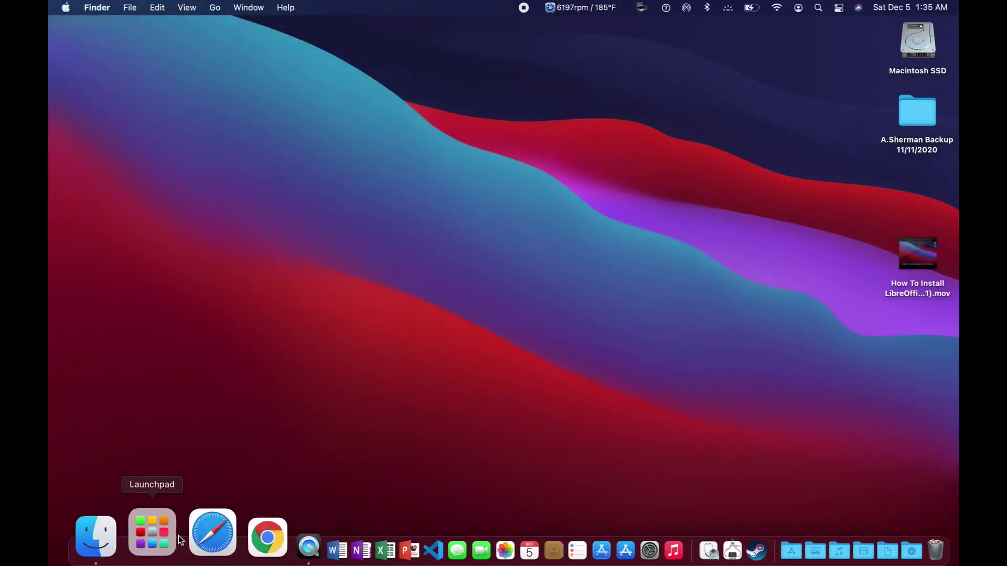
click(153, 535)
click(856, 178)
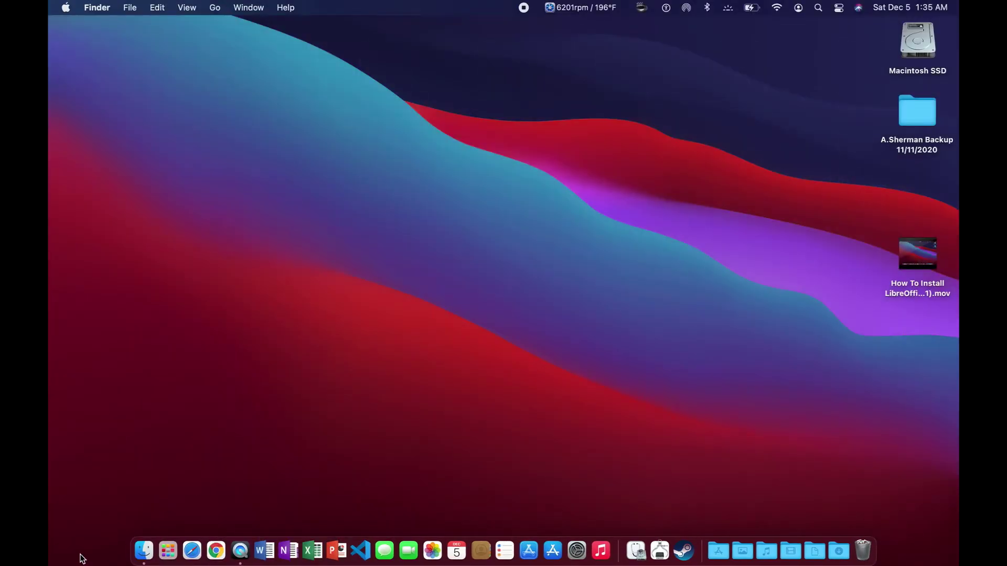
click(151, 531)
click(641, 327)
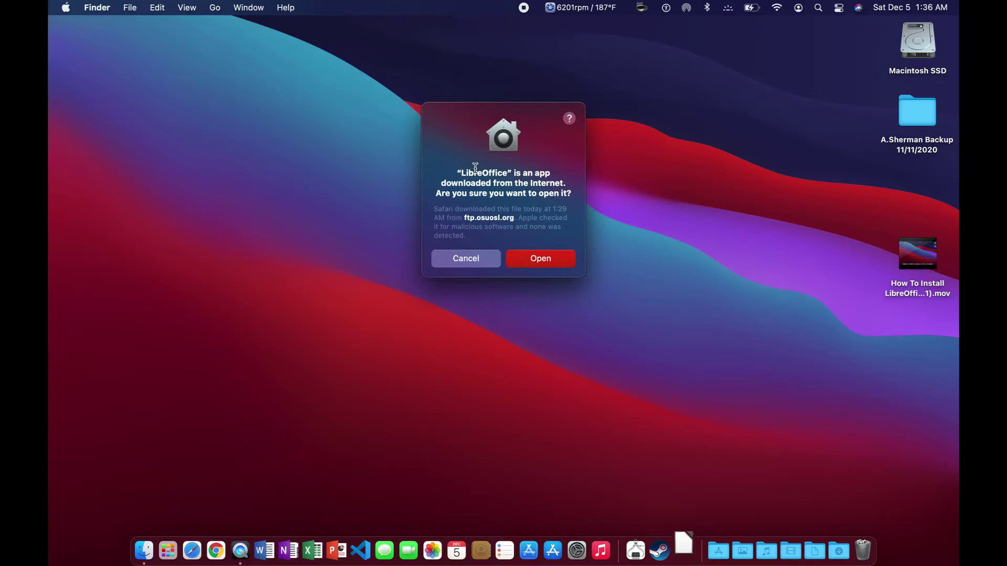
click(559, 258)
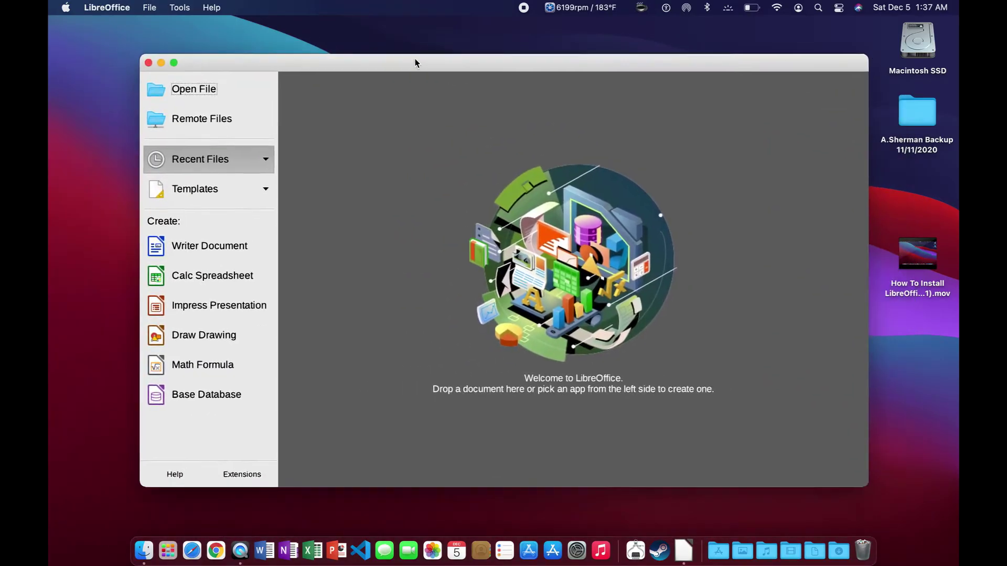
Start opening a file from the Start Center, grant access to the Documents folder, and dismiss the file dialog without choosing a document
drag(414, 58, 417, 40)
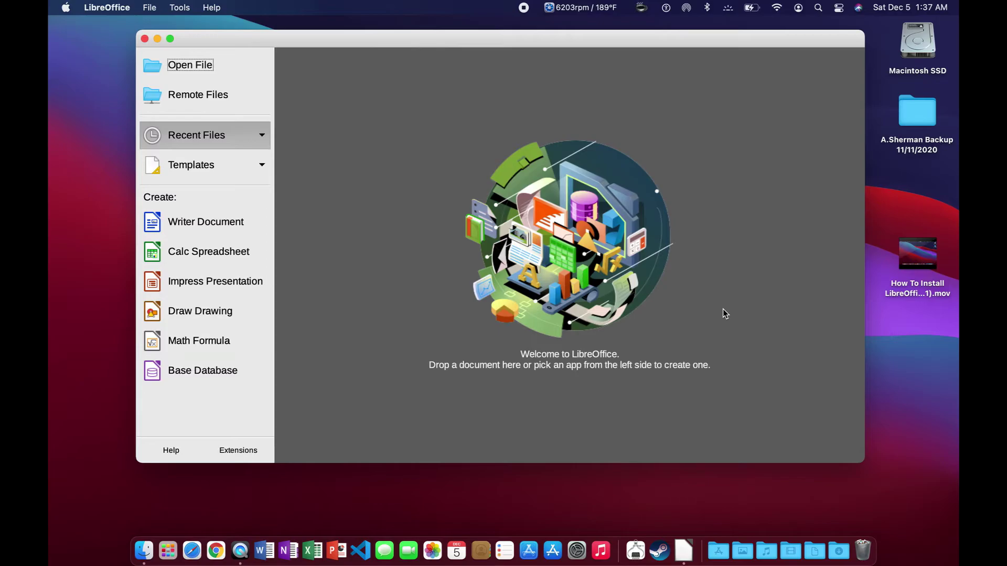
click(210, 69)
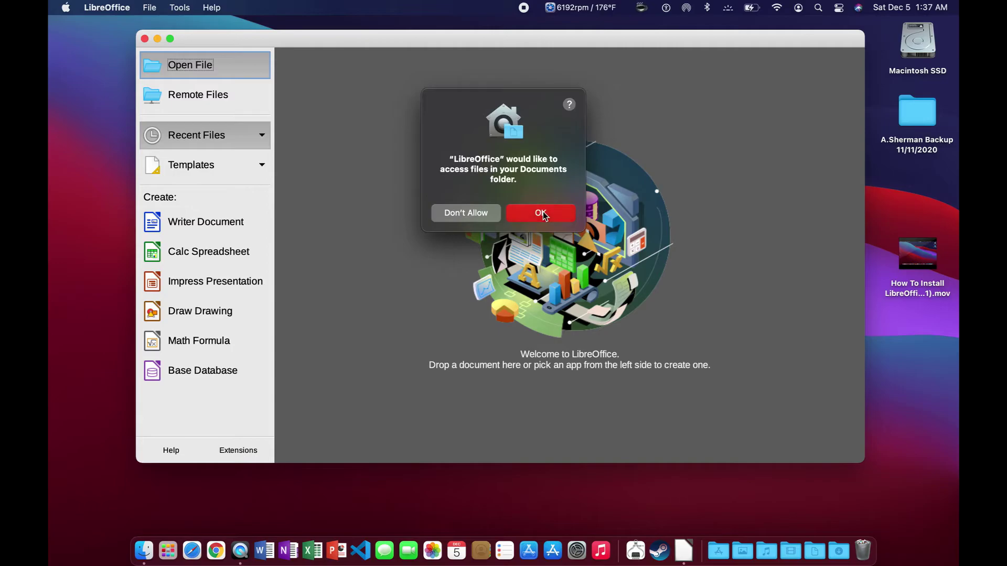
click(541, 209)
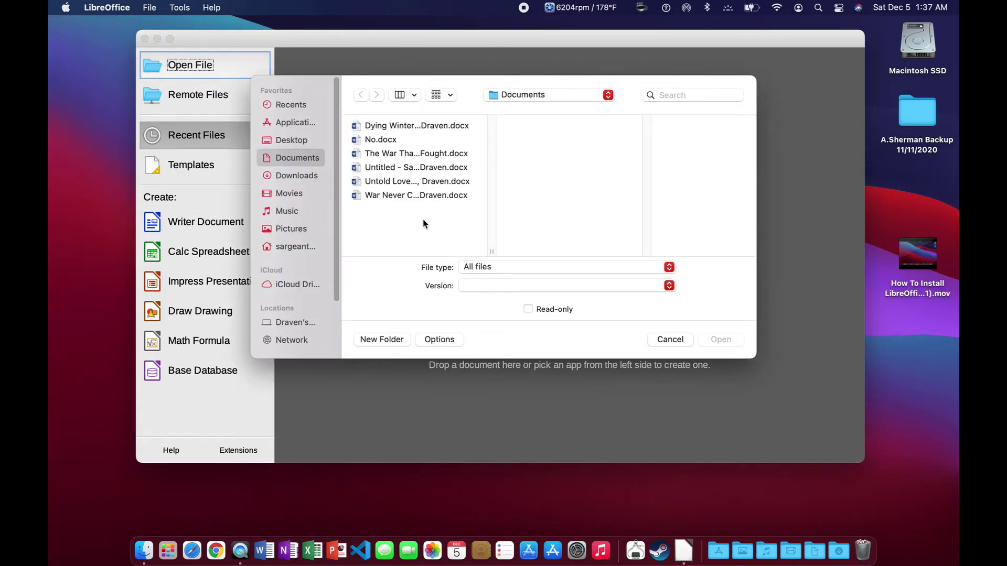
click(671, 339)
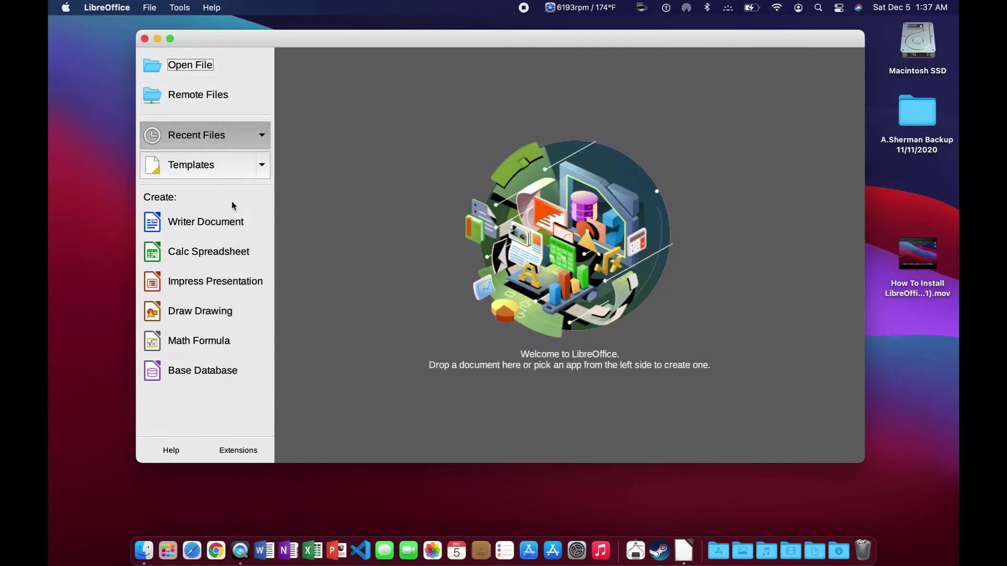